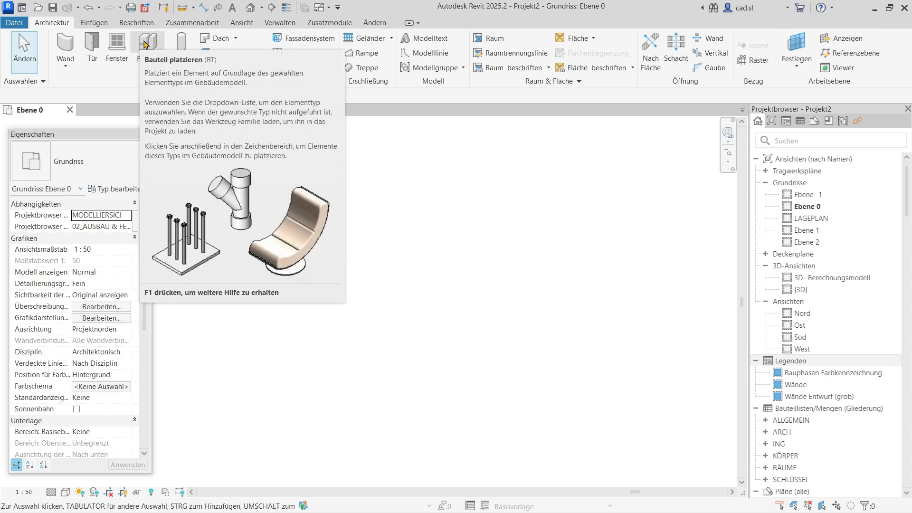
- Start the Bauteil (component) tool and choose Familie laden to load families
click(146, 41)
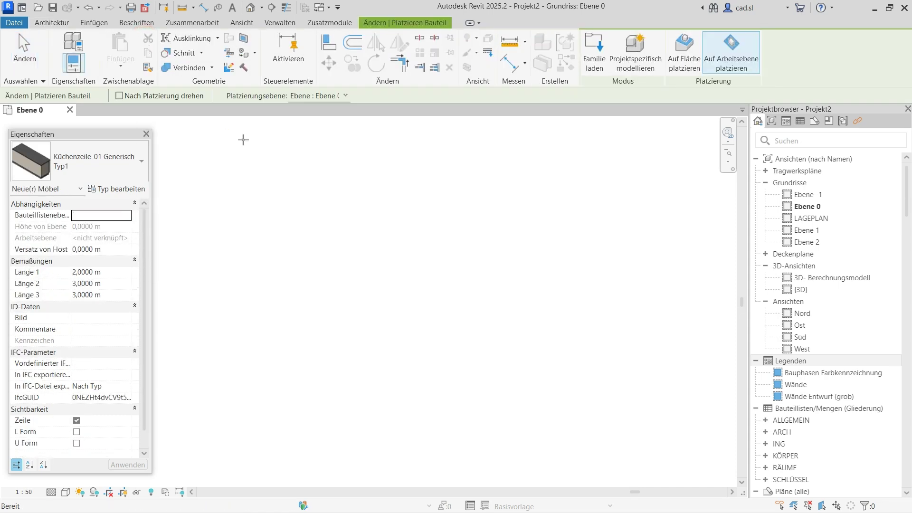
click(594, 50)
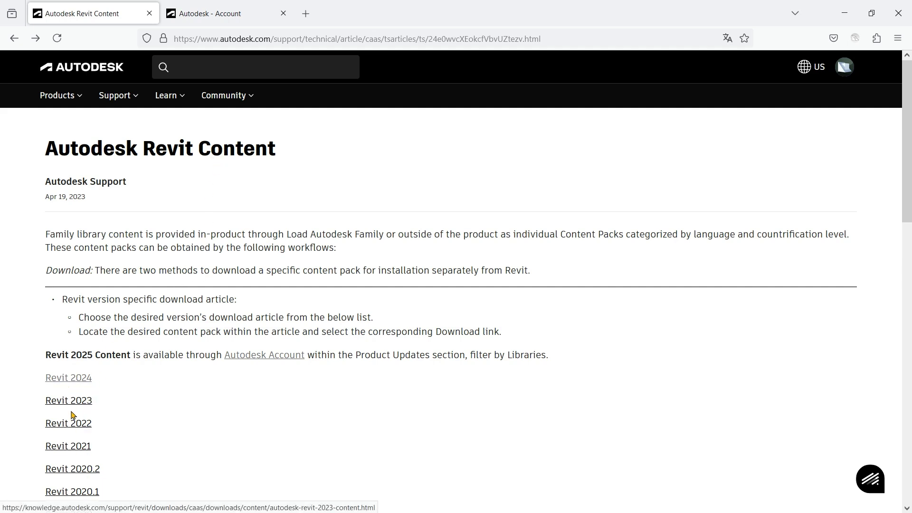
- Download RVTCPDEU.exe from the Revit 2024 content article, then return to the Revit Content overview
click(74, 380)
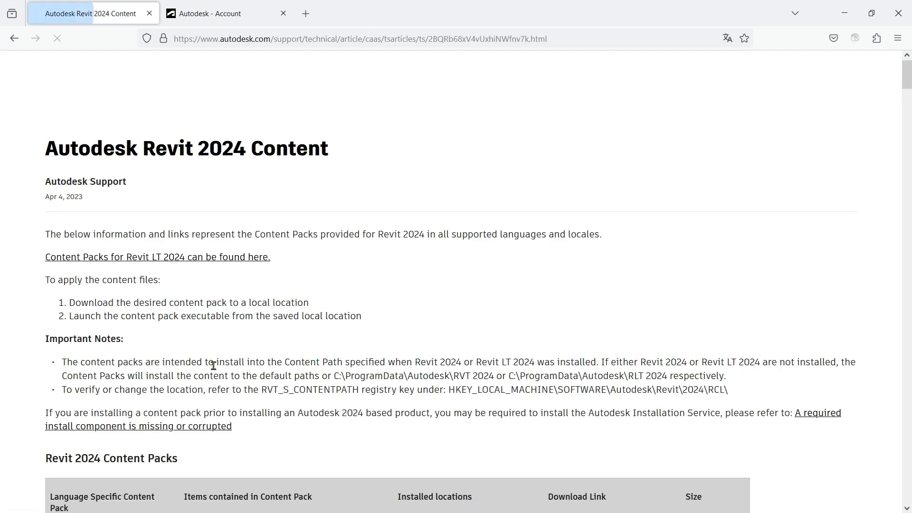
scroll(268, 333, down, 3)
scroll(269, 332, down, 1)
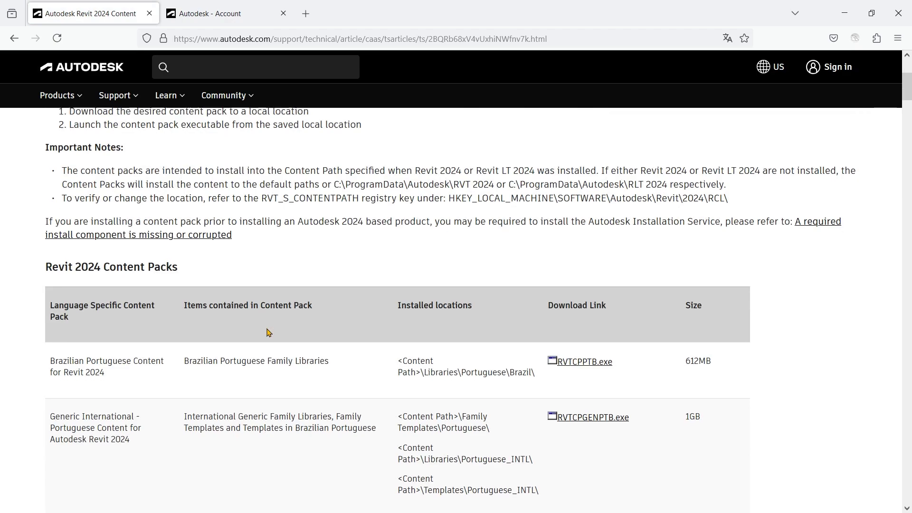
scroll(269, 333, down, 4)
scroll(269, 333, down, 1)
scroll(268, 332, down, 3)
scroll(269, 332, down, 4)
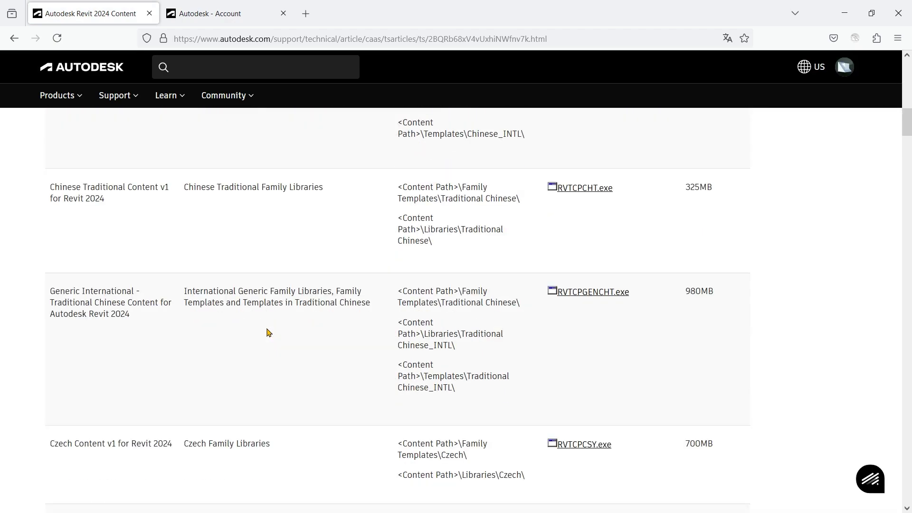
scroll(269, 332, down, 4)
scroll(268, 332, down, 3)
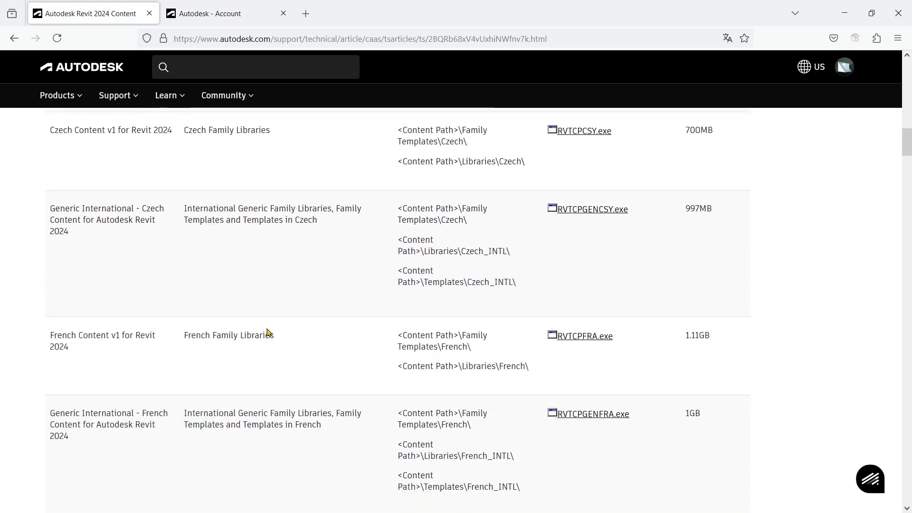
scroll(269, 333, down, 1)
scroll(268, 333, down, 1)
scroll(268, 332, down, 1)
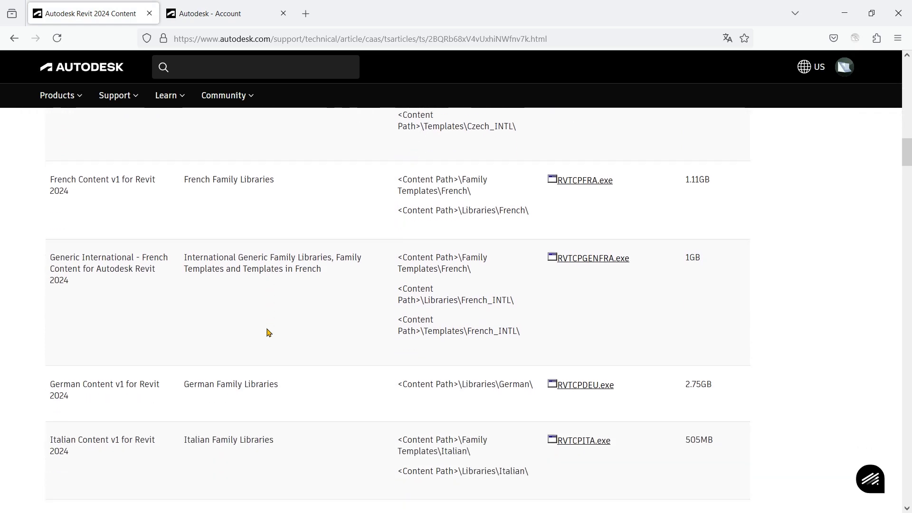
scroll(269, 333, down, 1)
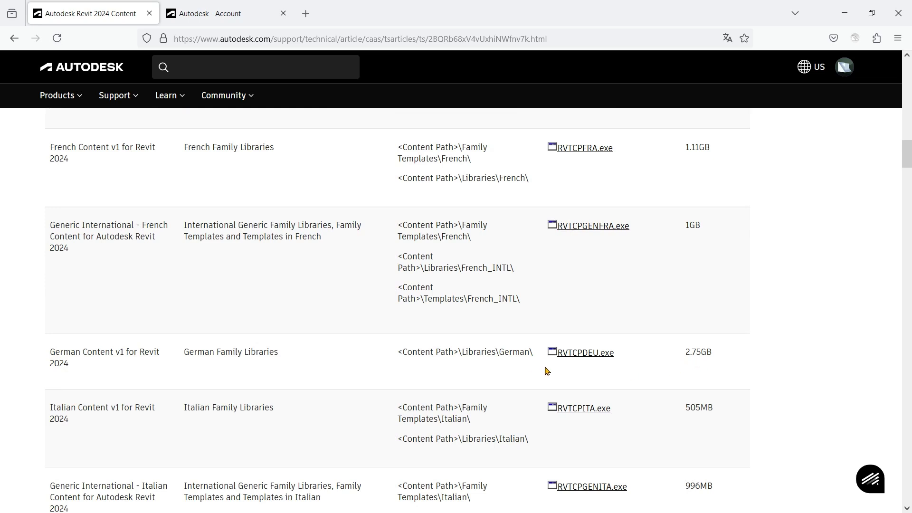
click(587, 355)
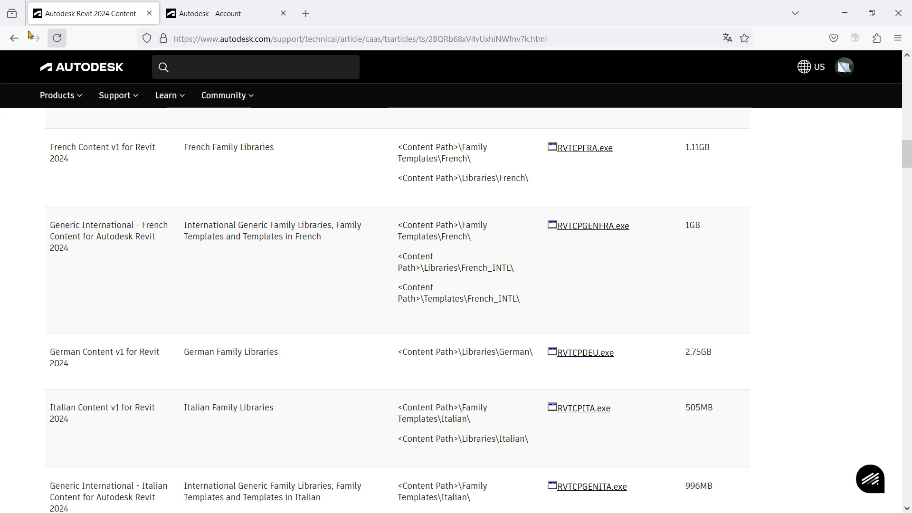
key(alt+Left)
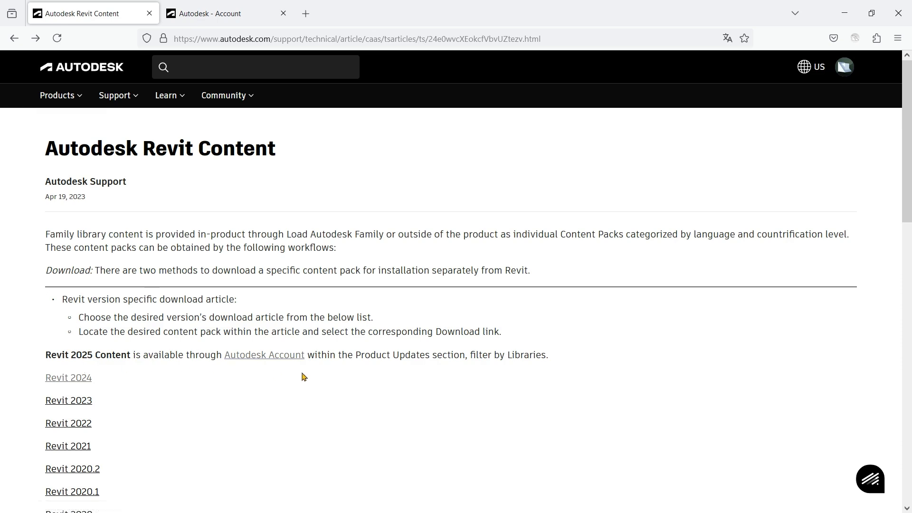
- Show Autodesk Account's Produkt-Updates with Veröffentlichungsdatum set to Alle
click(214, 12)
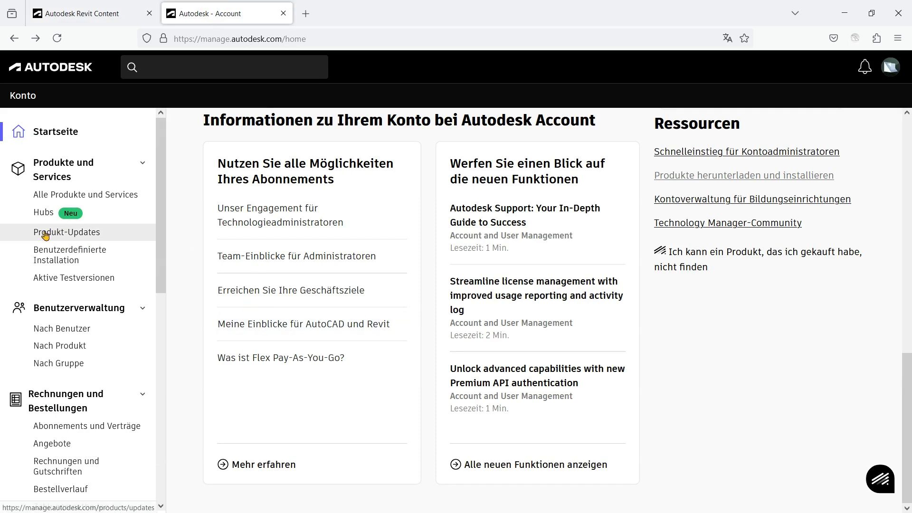
click(70, 236)
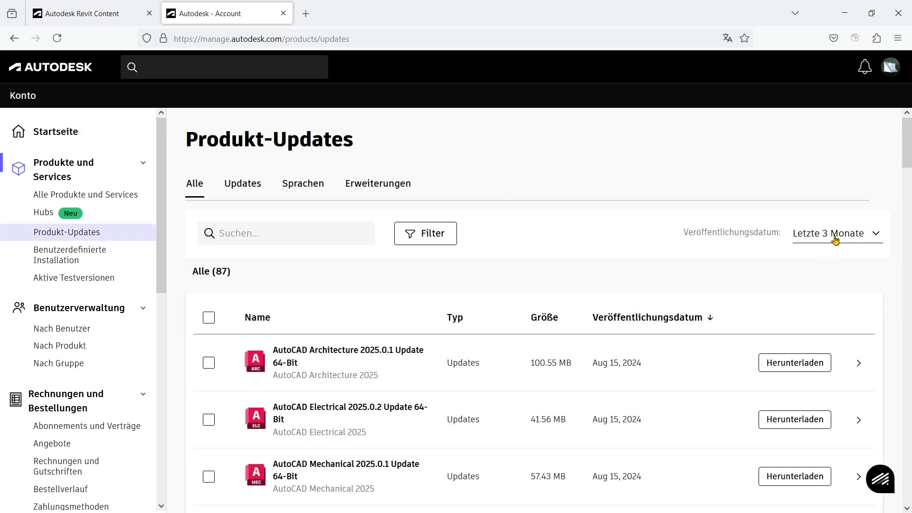
click(876, 233)
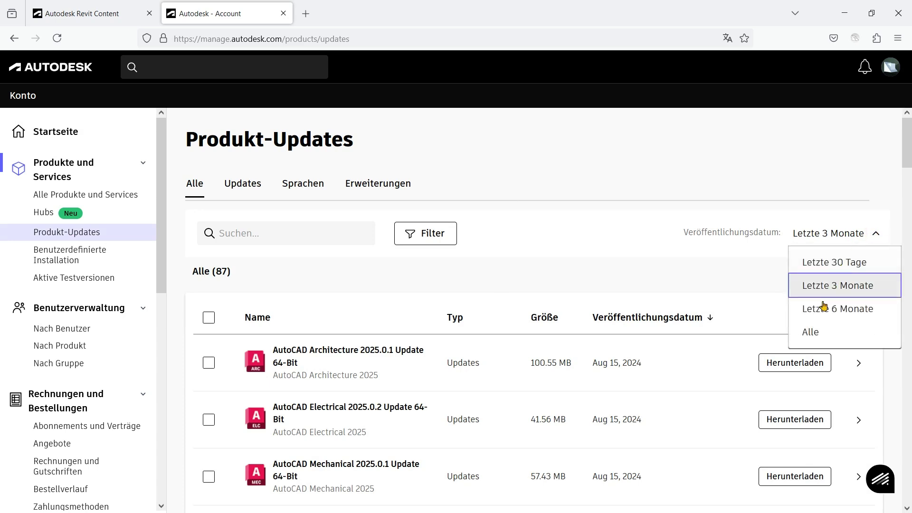
click(814, 332)
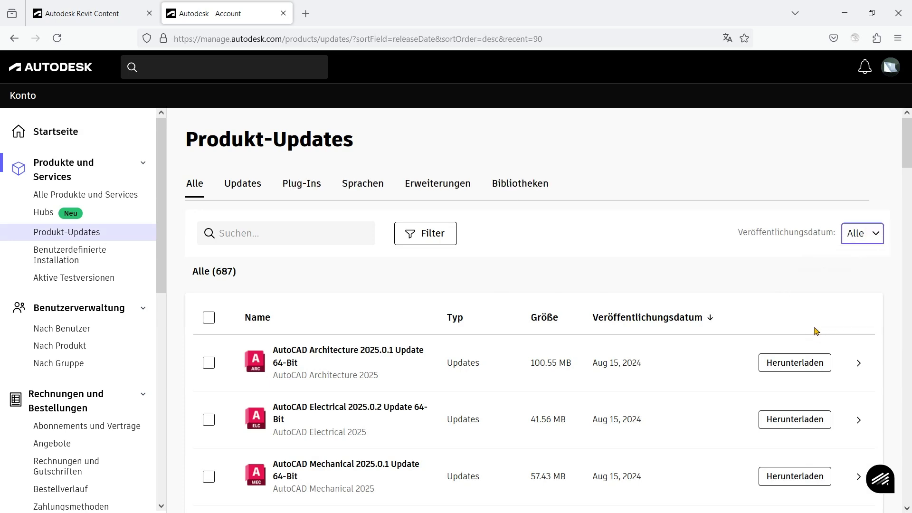
- Filter the updates list by Typ to Content Packs only
click(411, 237)
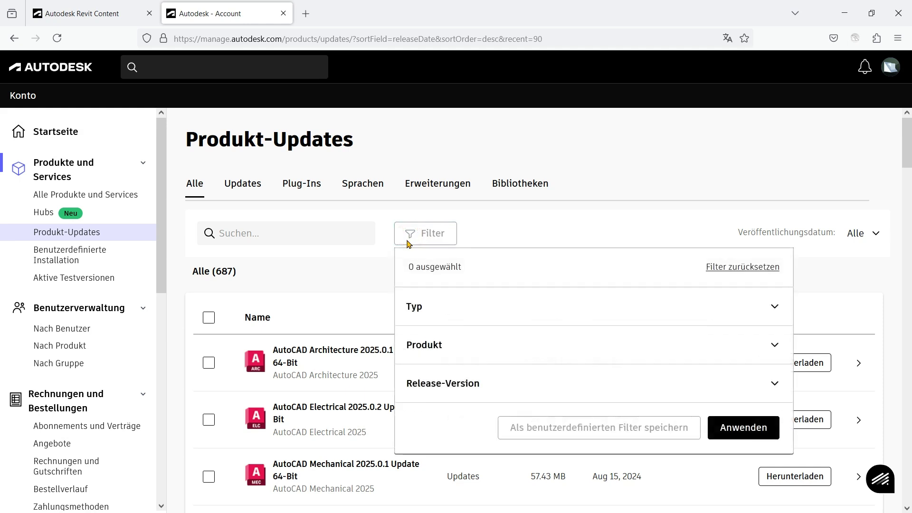
click(420, 309)
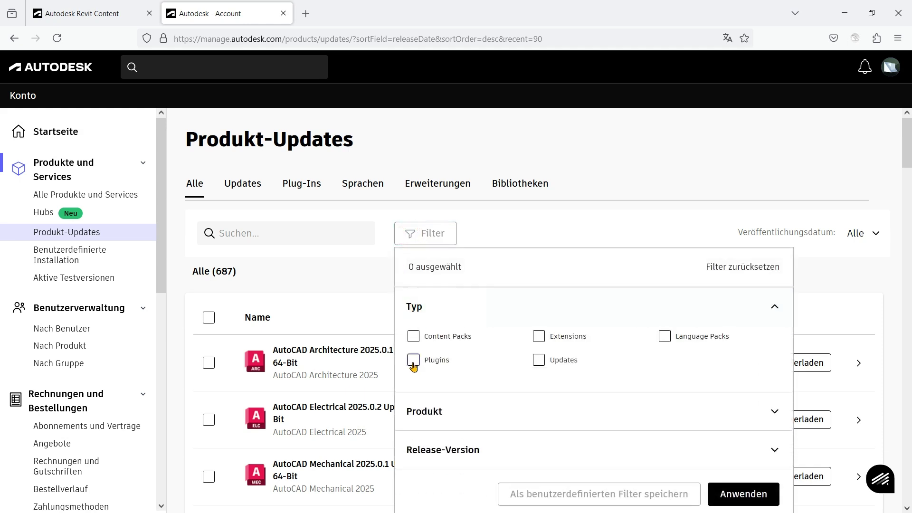
click(413, 336)
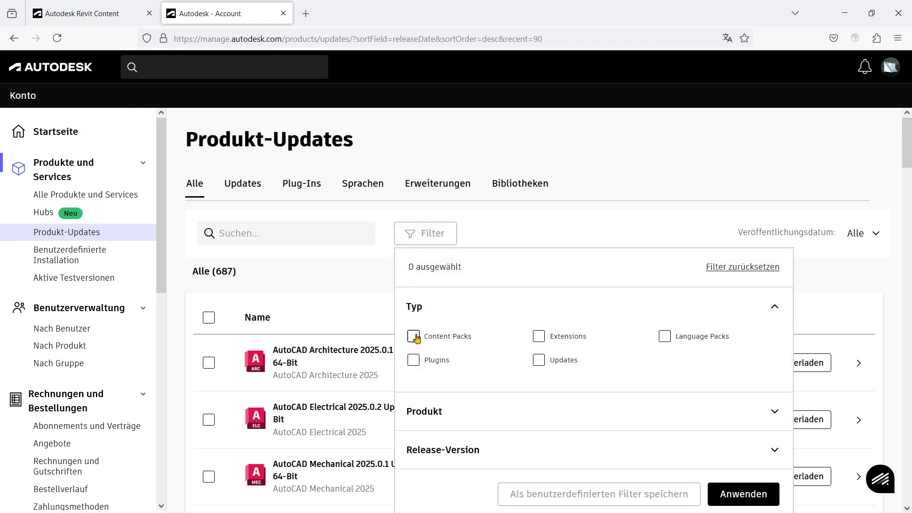
click(745, 480)
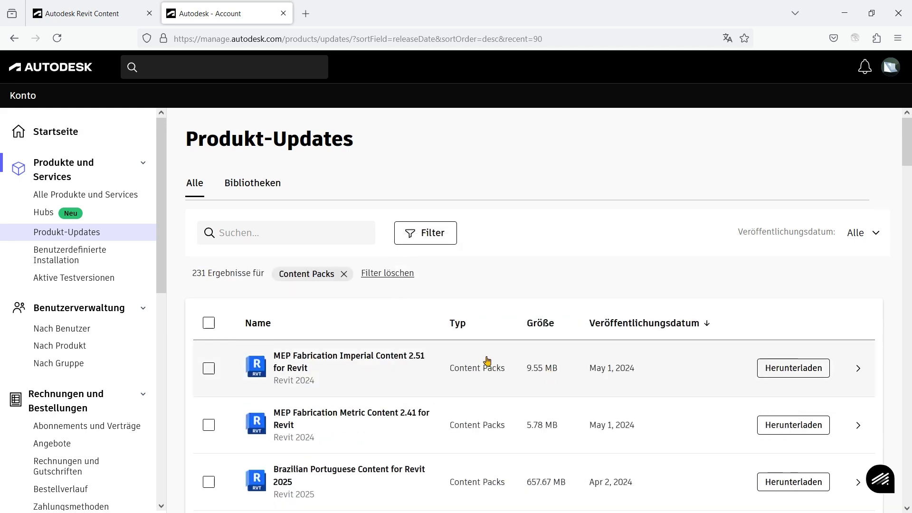
- Scroll to German Content for Revit 2025 (2.96 GB), then switch back to Revit
scroll(488, 361, down, 2)
scroll(487, 361, down, 3)
scroll(488, 360, down, 2)
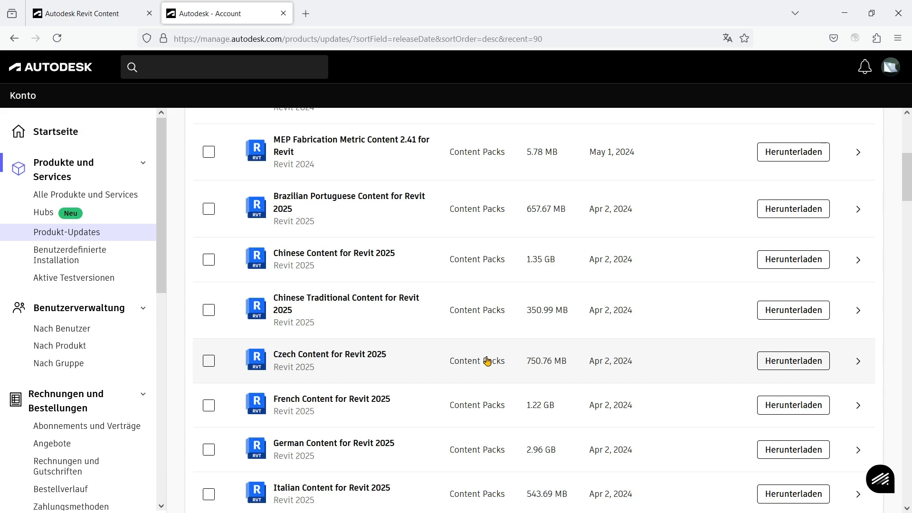
scroll(486, 361, down, 2)
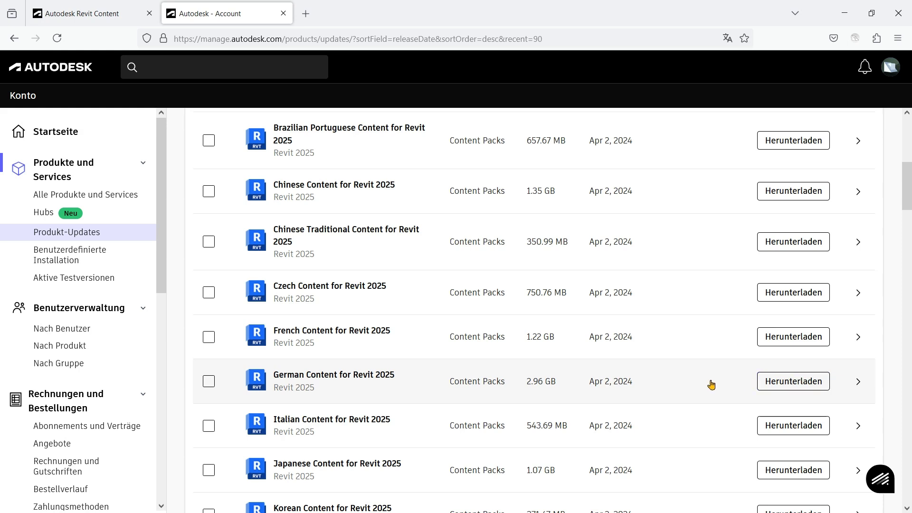
key(alt+Tab)
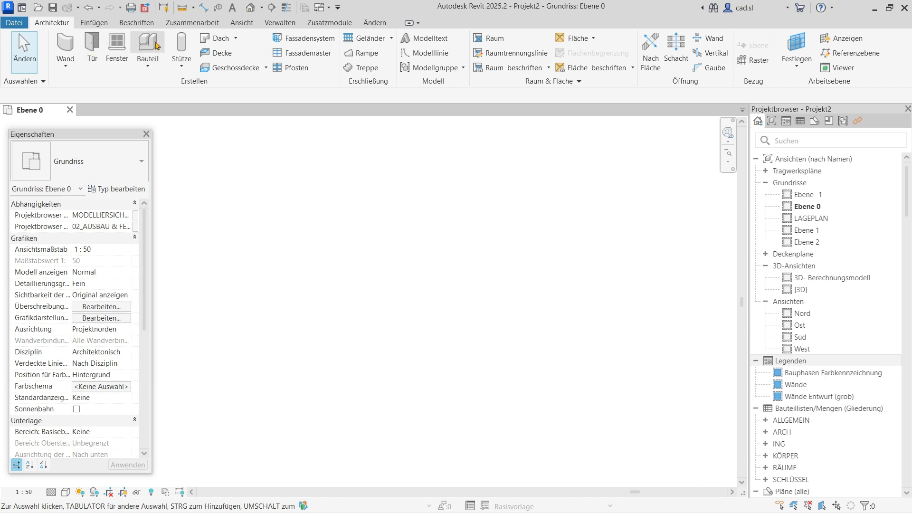
click(150, 42)
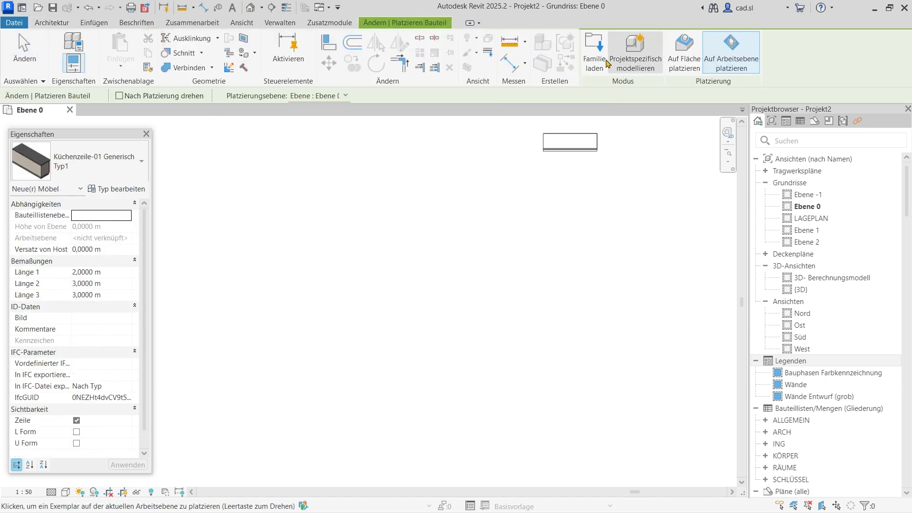
click(594, 51)
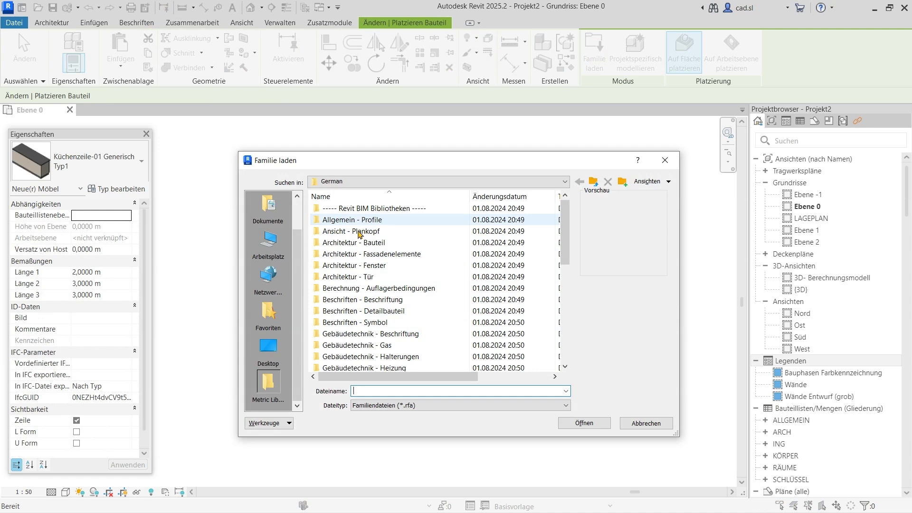
mouse_move(564, 224)
mouse_down()
mouse_move(557, 314)
mouse_move(559, 205)
mouse_up()
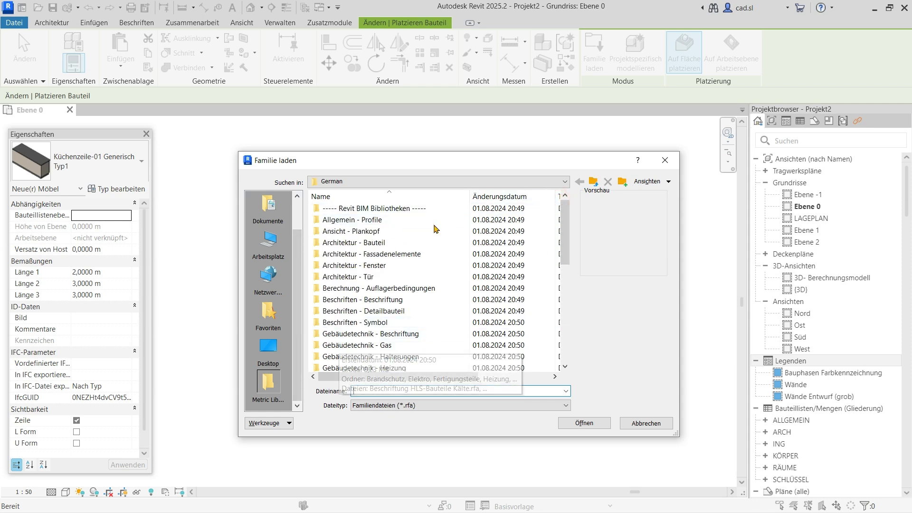
click(592, 182)
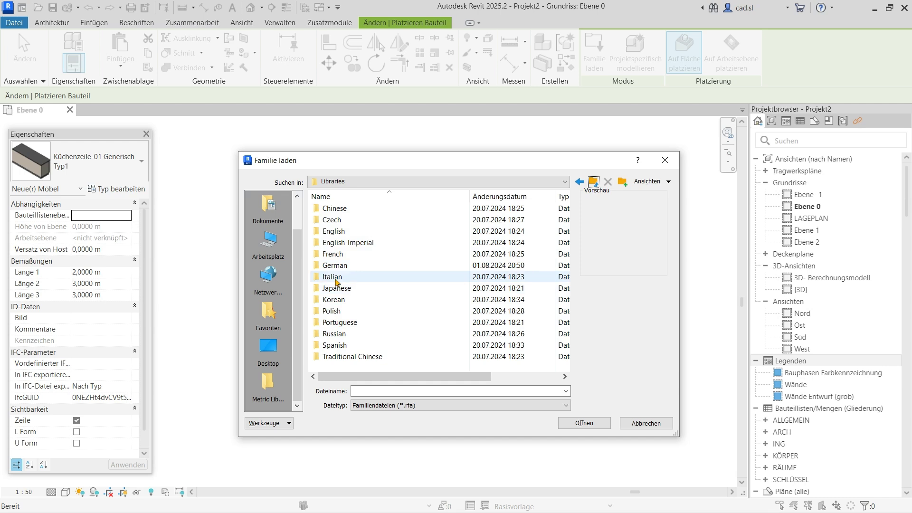
double_click(335, 233)
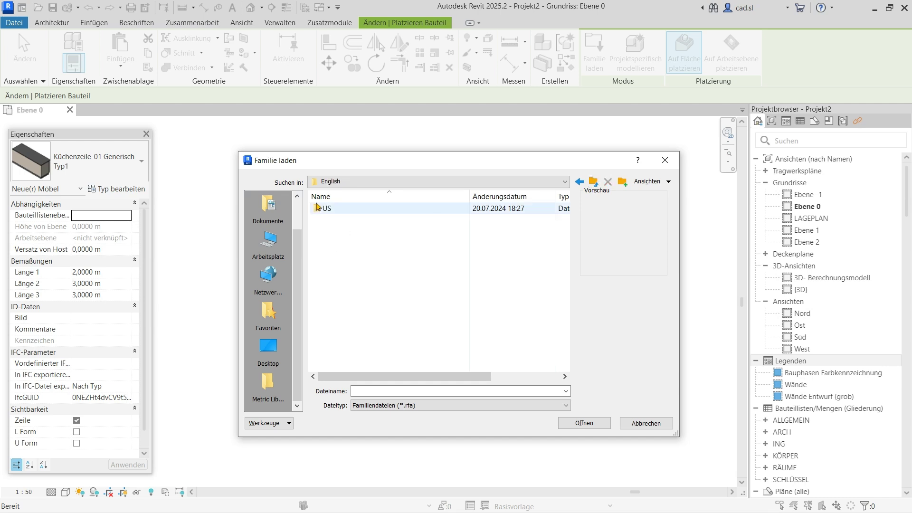
double_click(328, 208)
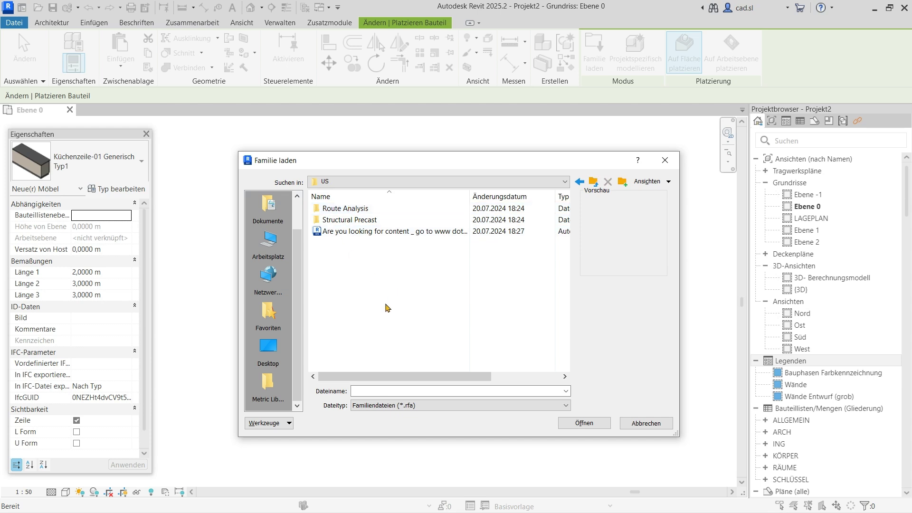
click(651, 423)
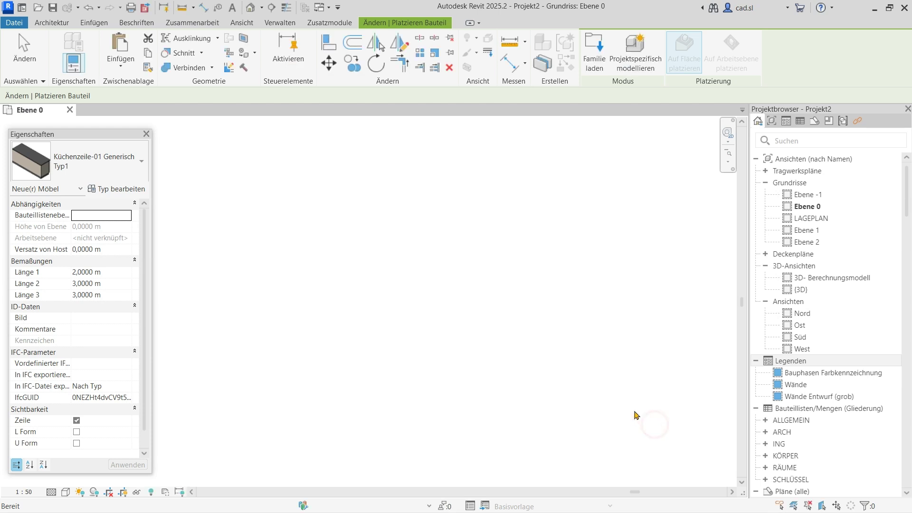
key(Escape)
key(Escape)
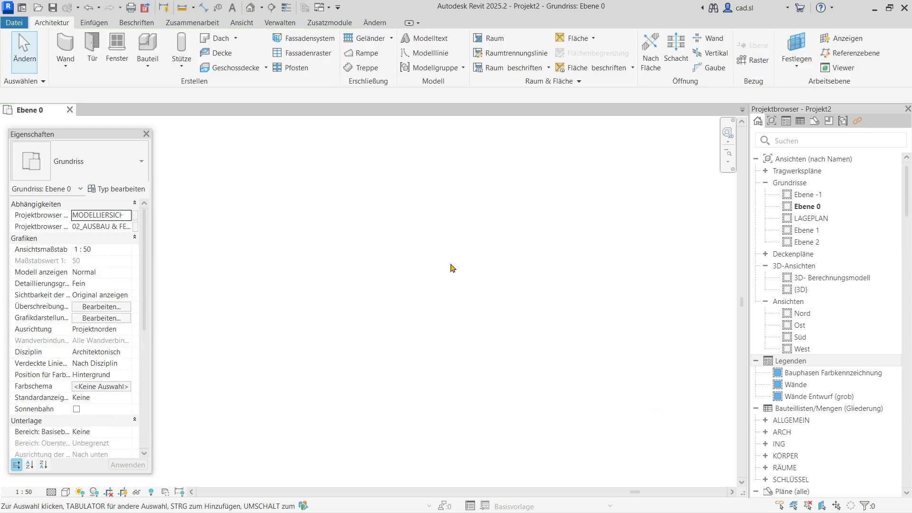